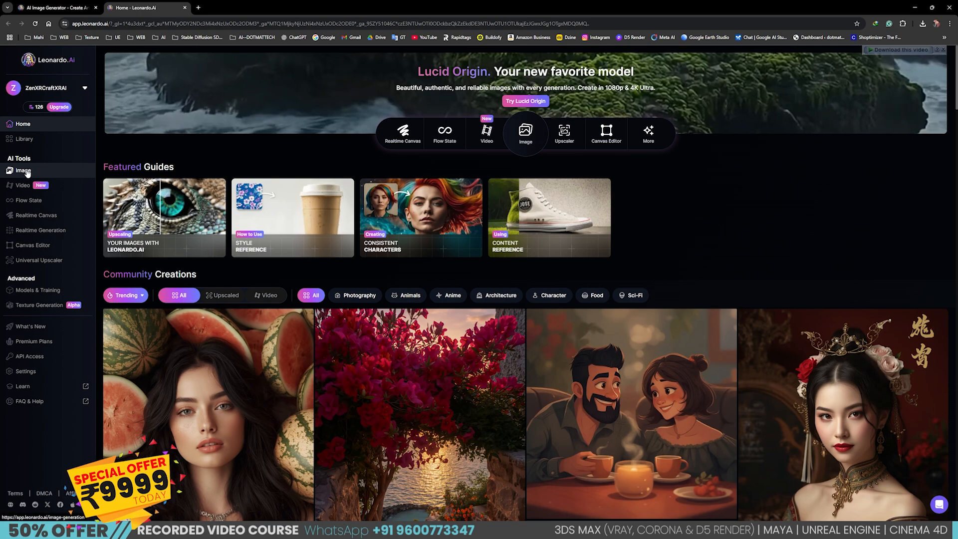
# Step: Open the image generation tool, look through the models and legacy presets, and select the Lucid Realism model
pyautogui.click(28, 172)
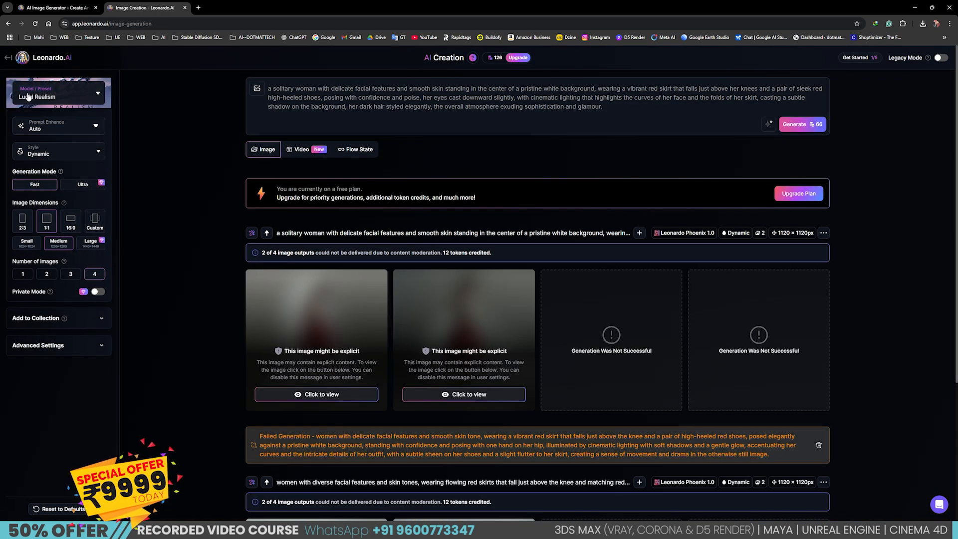
pyautogui.click(59, 98)
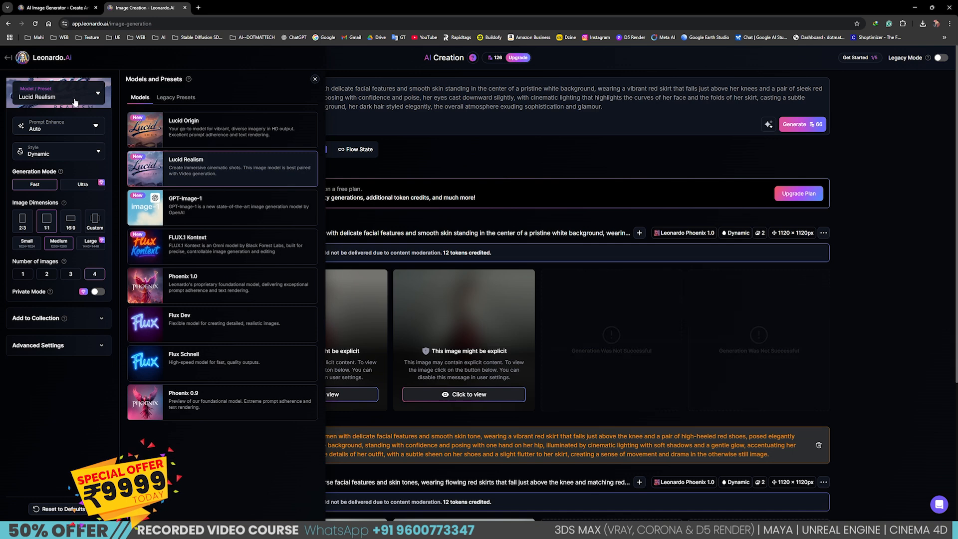
pyautogui.click(175, 99)
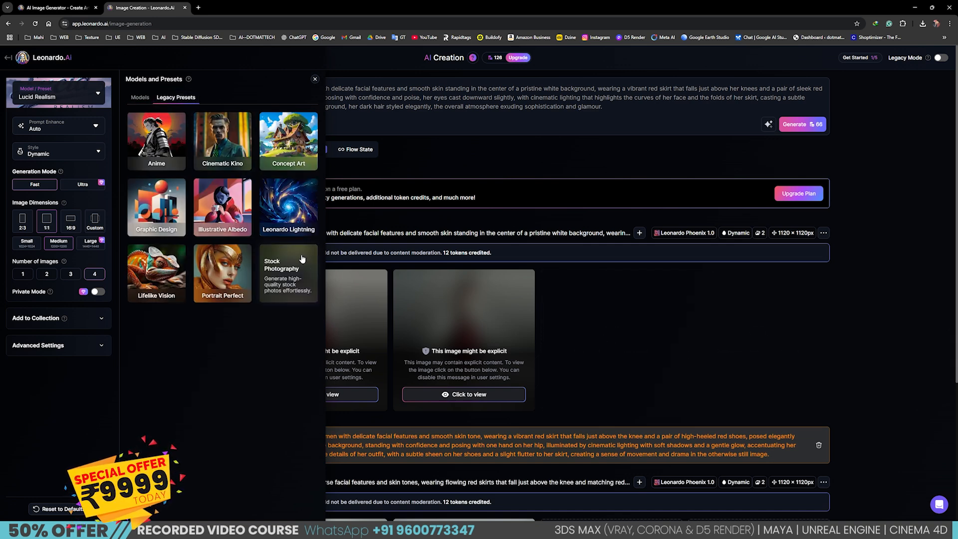
pyautogui.click(144, 100)
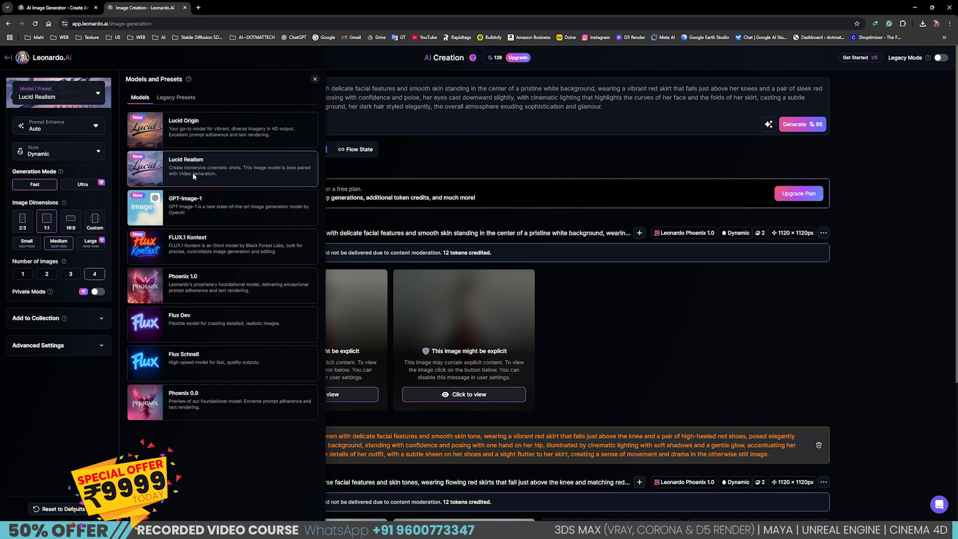
pyautogui.click(182, 283)
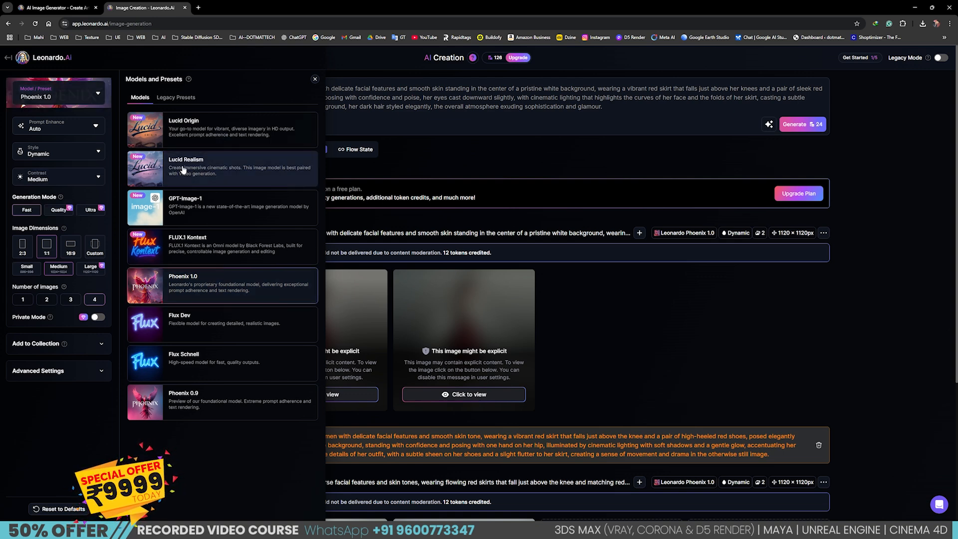
pyautogui.click(213, 181)
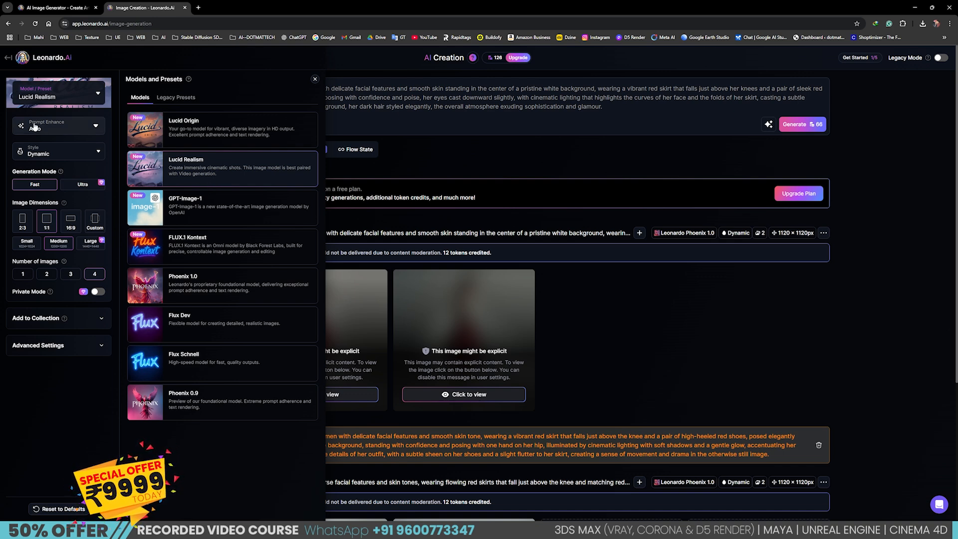
# Step: Turn Prompt Enhance on and set the image style to Cinematic
pyautogui.click(61, 124)
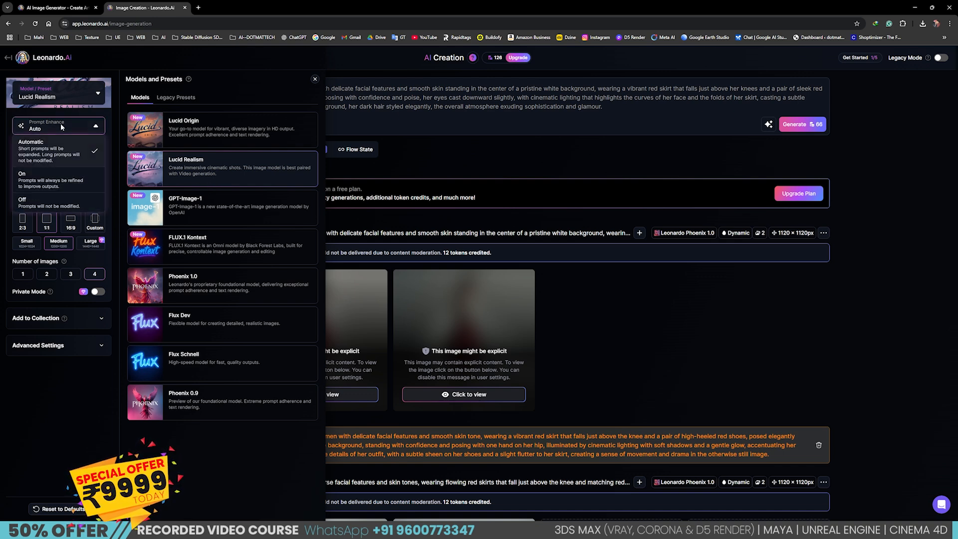
pyautogui.click(48, 185)
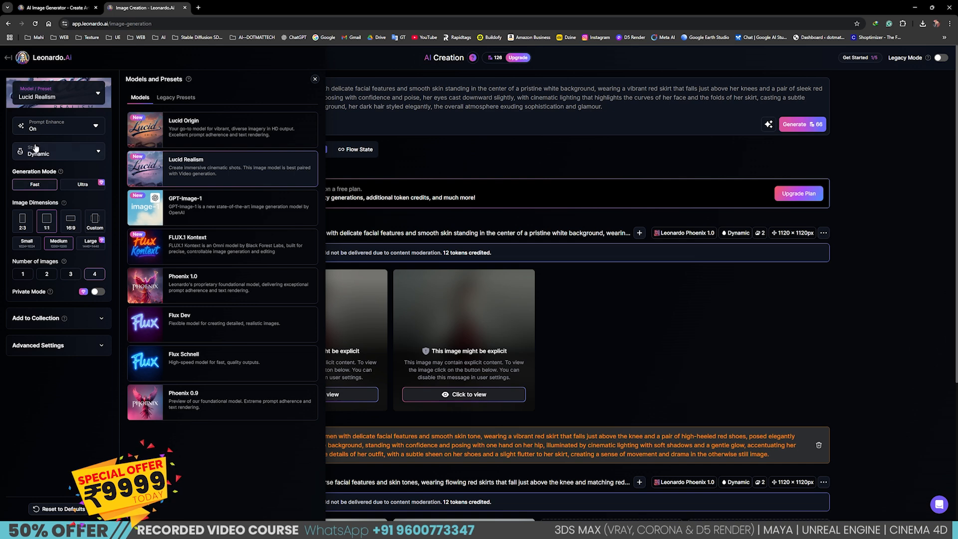
pyautogui.click(92, 159)
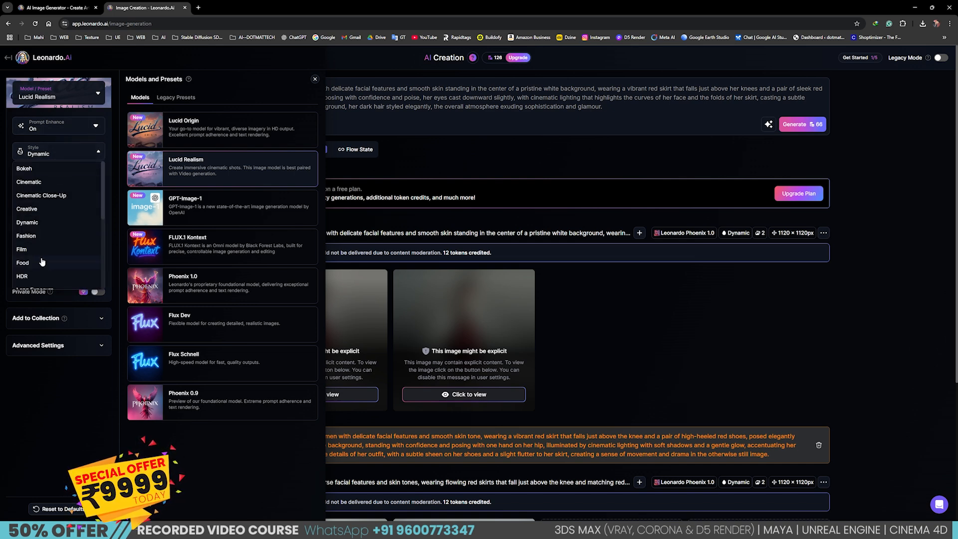
pyautogui.click(45, 183)
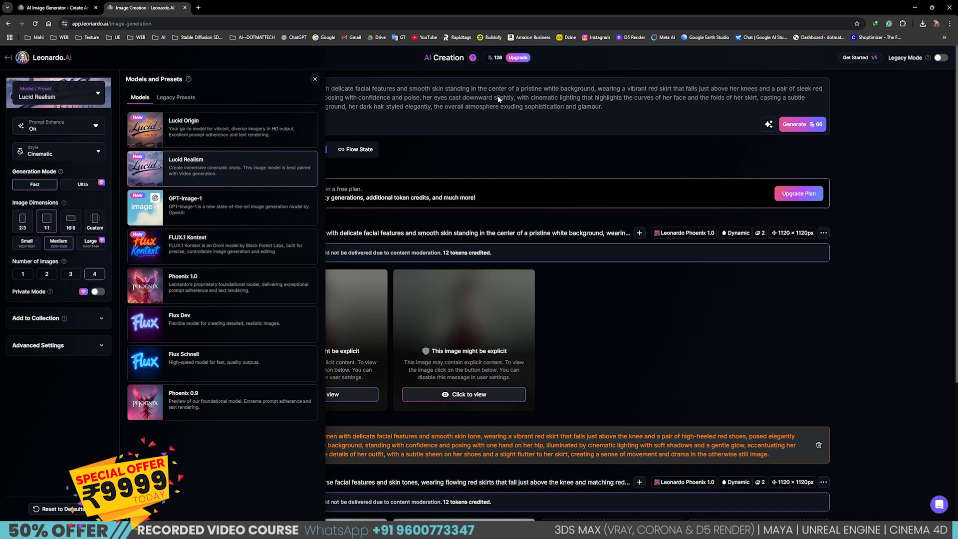
# Step: Clear the old prompt and switch the generation model to Phoenix 1.0
pyautogui.click(559, 89)
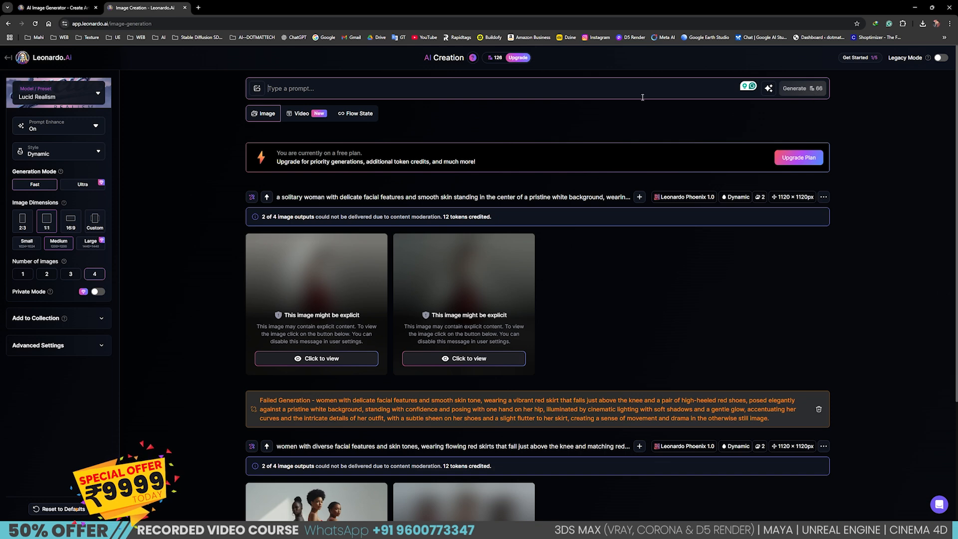
pyautogui.moveTo(494, 64)
pyautogui.click(75, 100)
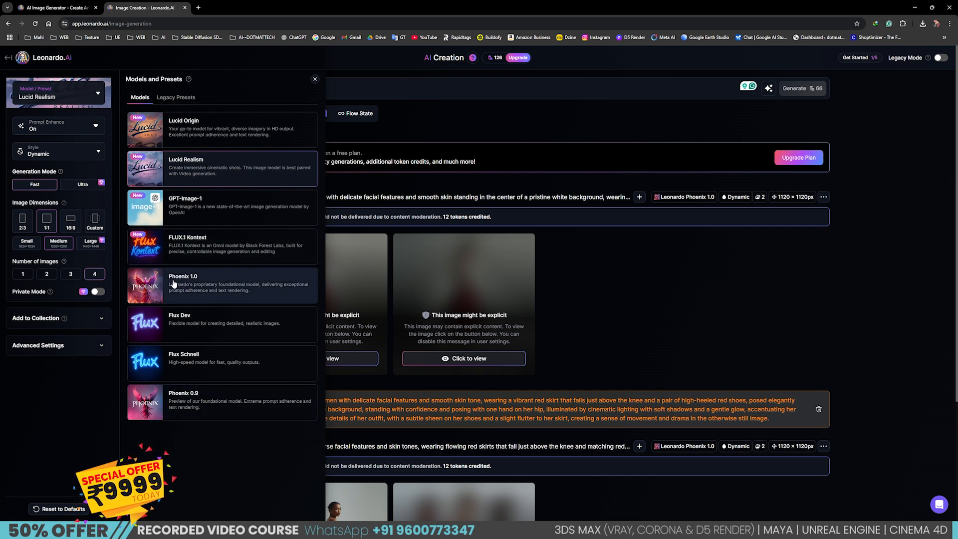
pyautogui.click(198, 281)
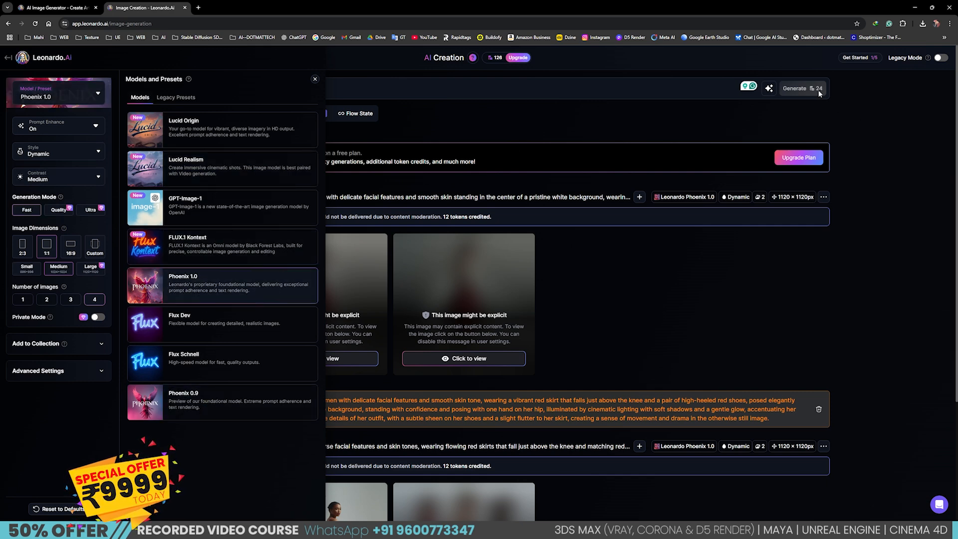
pyautogui.click(214, 211)
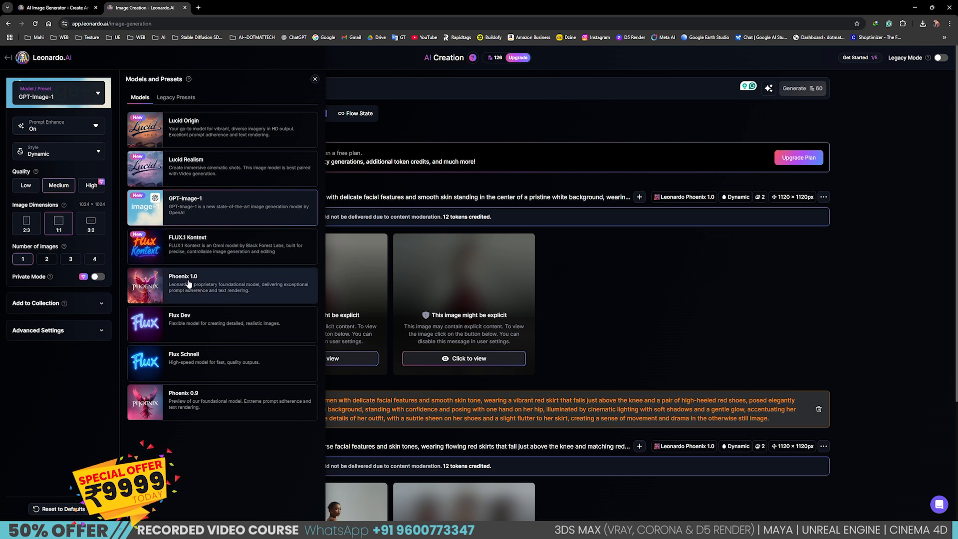
pyautogui.click(208, 283)
pyautogui.click(366, 87)
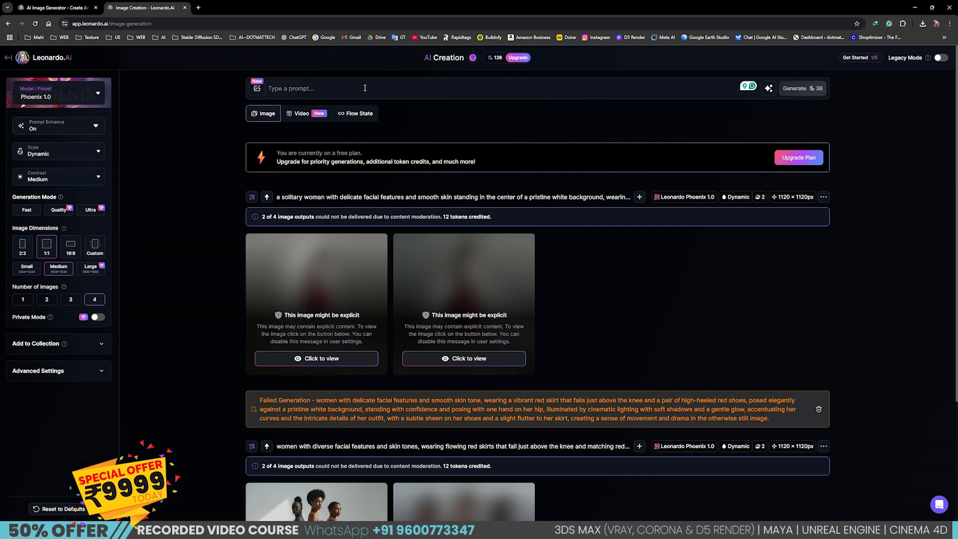
# Step: Generate four images from the prompt "a men, wearing green shirt"
pyautogui.click(294, 89)
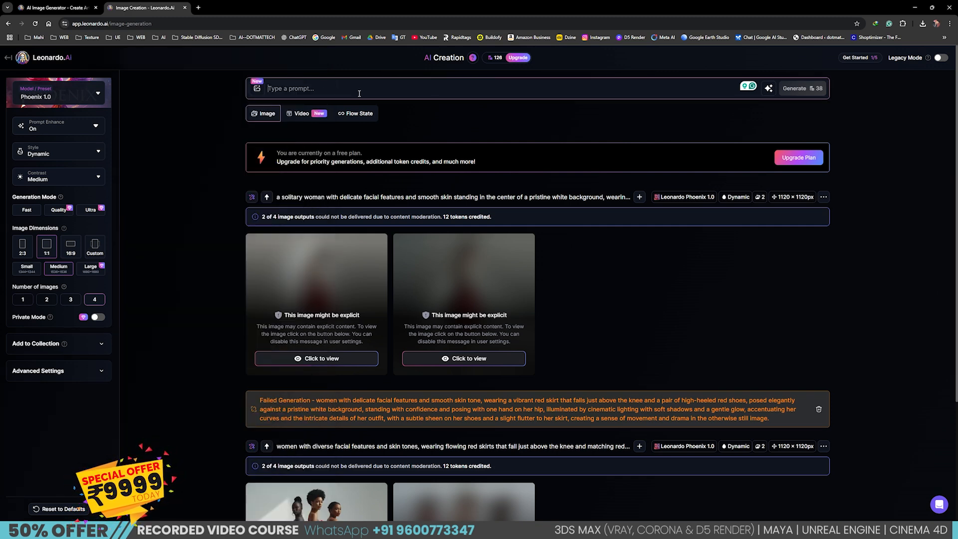
pyautogui.write('a ')
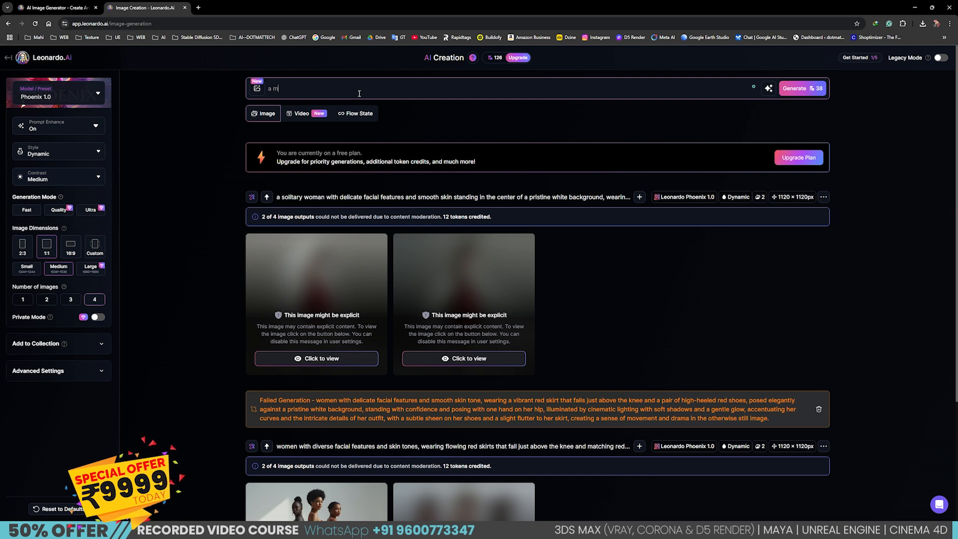
pyautogui.write('men, w')
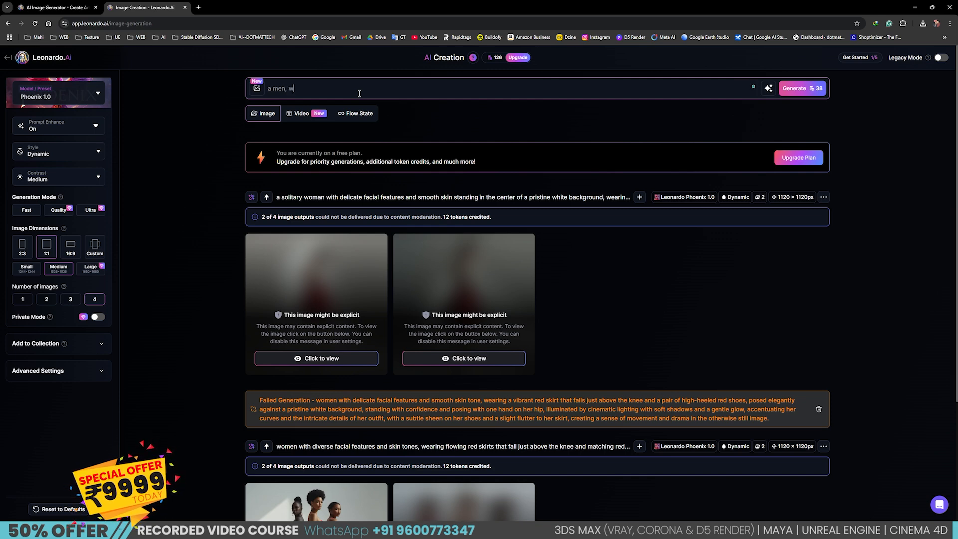
pyautogui.write('ear')
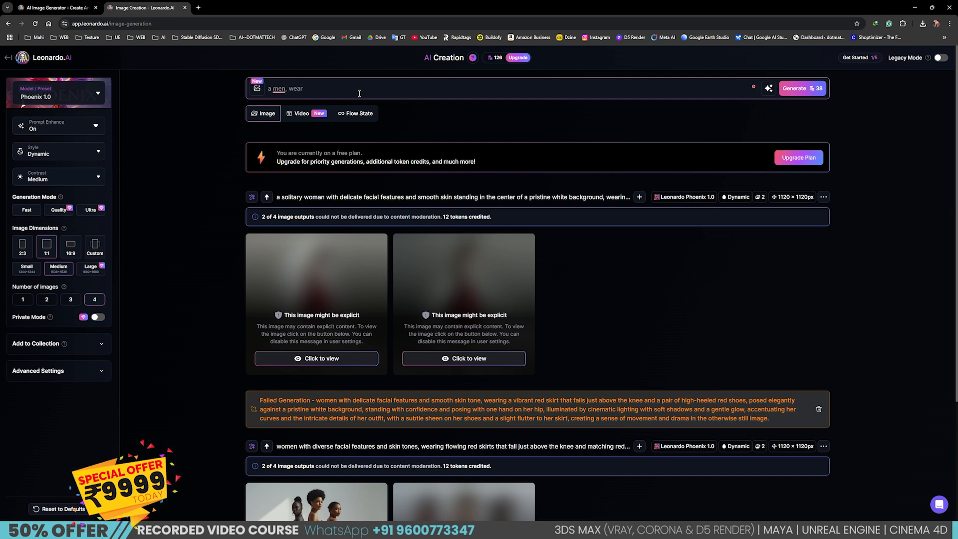
pyautogui.write('ing green shirt')
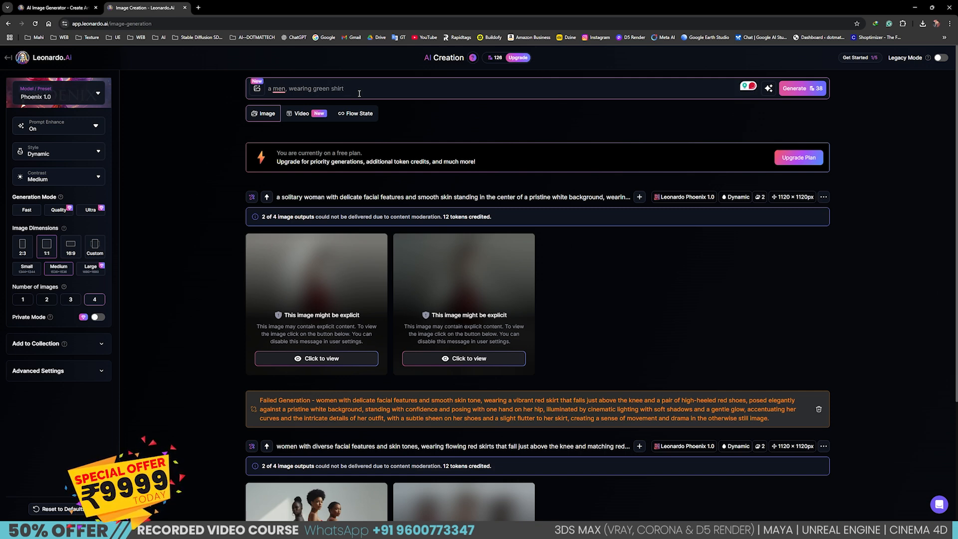
pyautogui.click(798, 88)
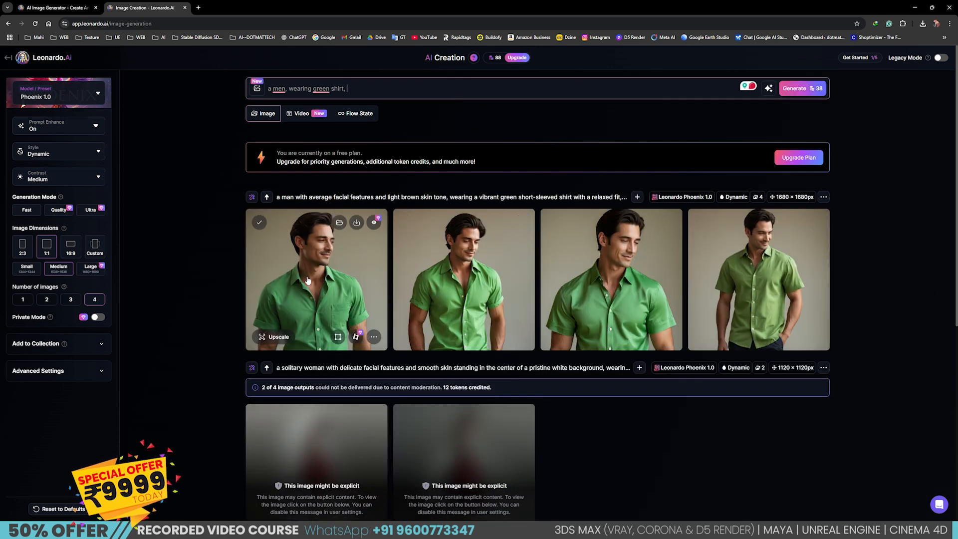
# Step: Extend the prompt with "standing and posing, cinematic lighting, white shoe" and generate new images
pyautogui.write(',')
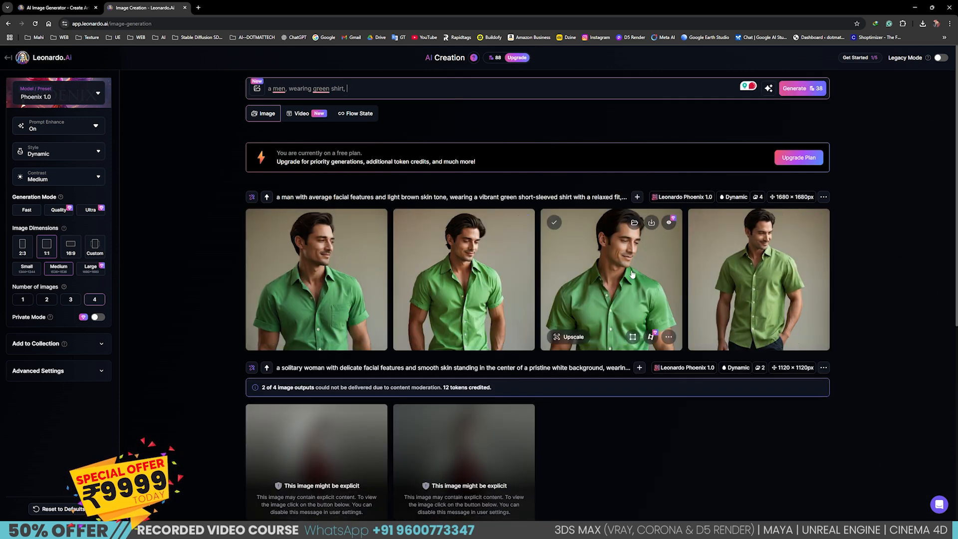
pyautogui.moveTo(487, 297)
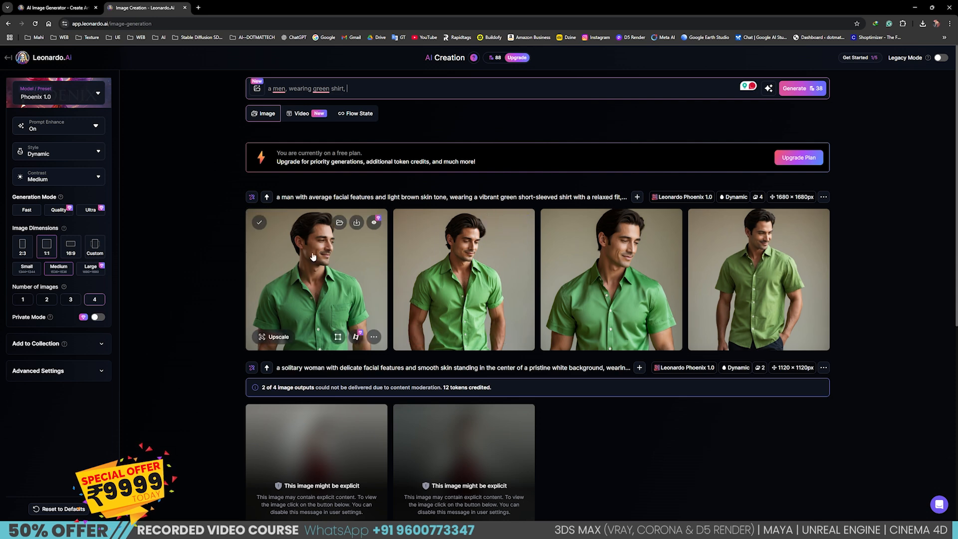
pyautogui.write('standing and posing, cinematic lighting')
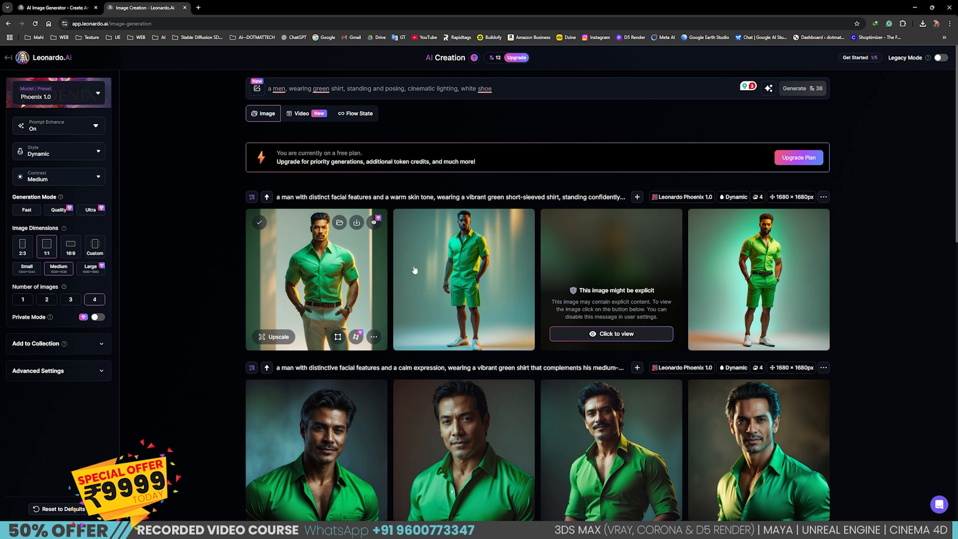
# Step: Reveal the hidden result, view the full-body images enlarged, and download the man in green shorts with one hand in his pocket
pyautogui.click(599, 337)
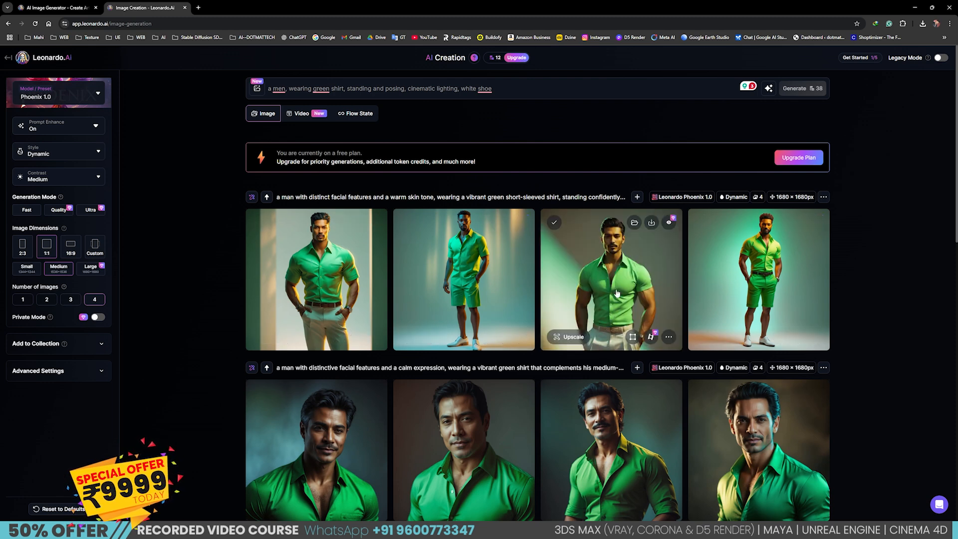
pyautogui.click(724, 299)
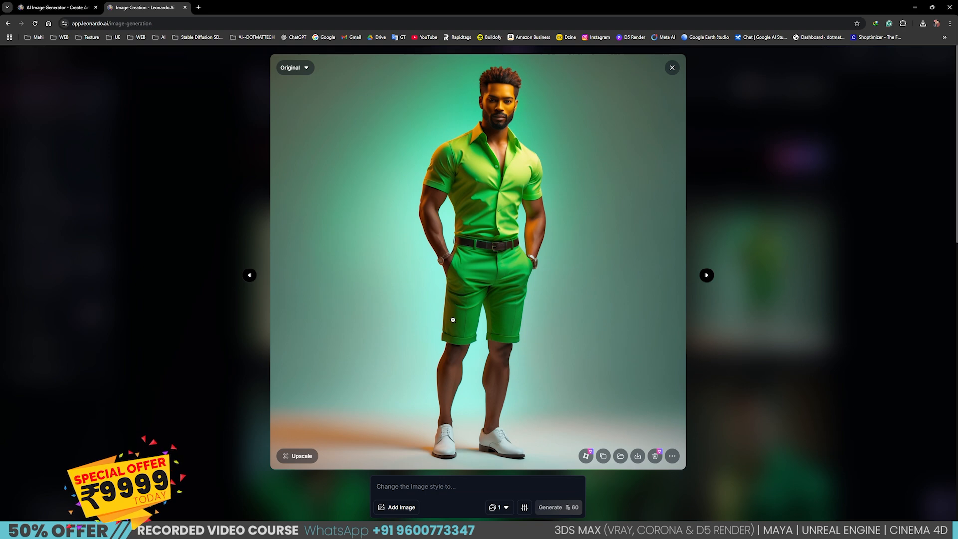
pyautogui.click(249, 275)
pyautogui.click(249, 275)
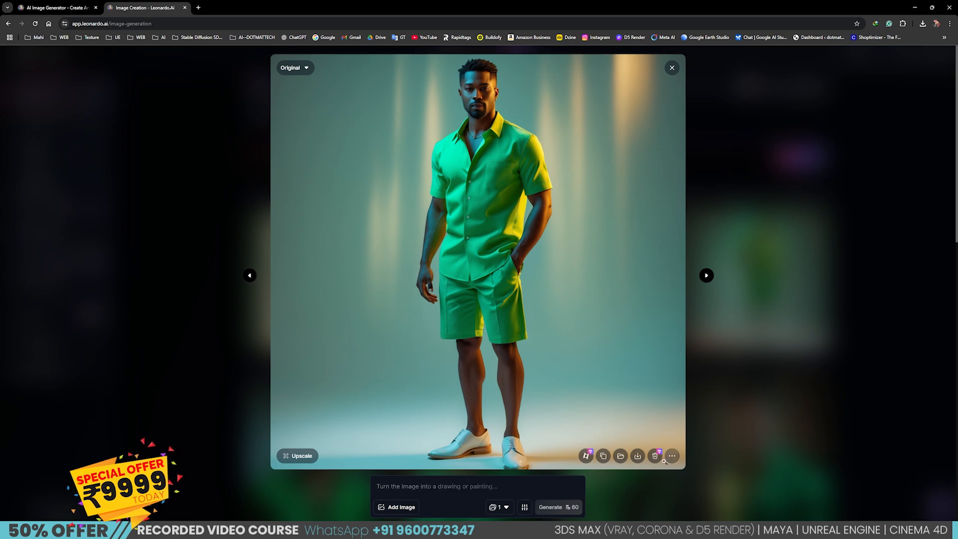
pyautogui.click(639, 456)
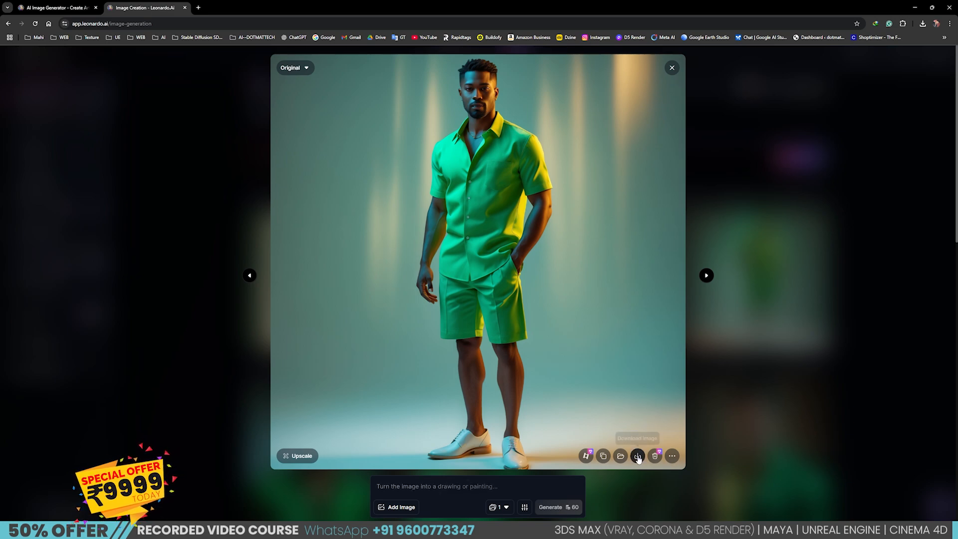
pyautogui.click(707, 276)
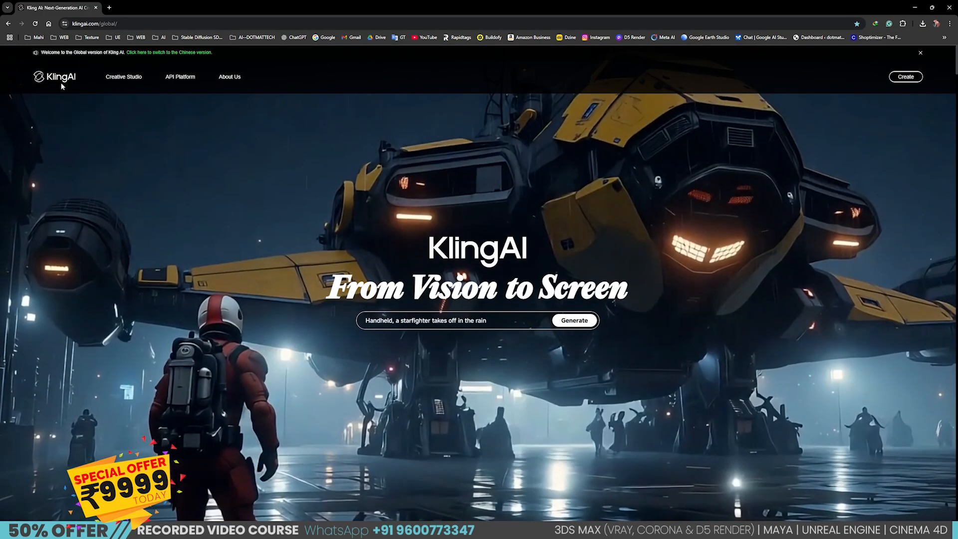
# Step: On the Kling AI site, open the video generator and choose the Elements mode of Image to Video
pyautogui.moveTo(126, 79)
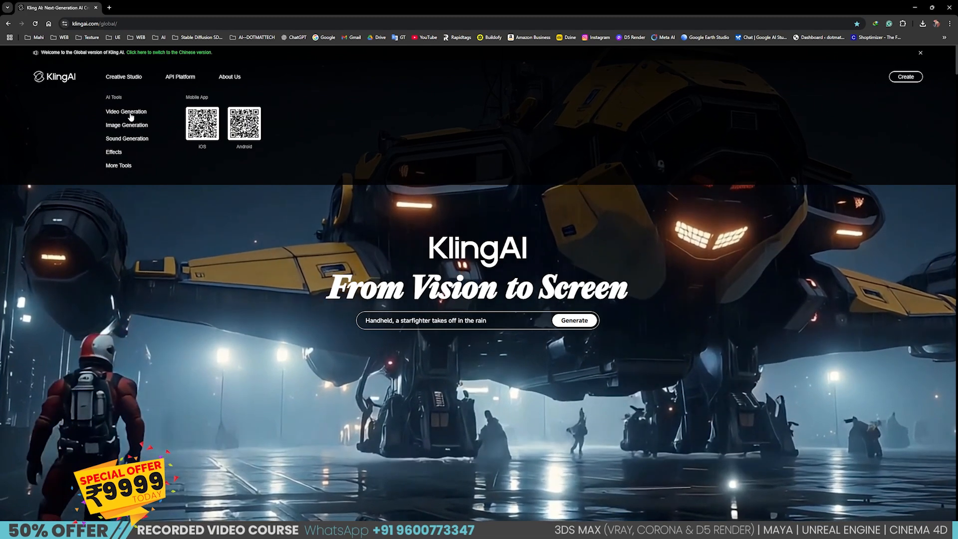
pyautogui.click(127, 112)
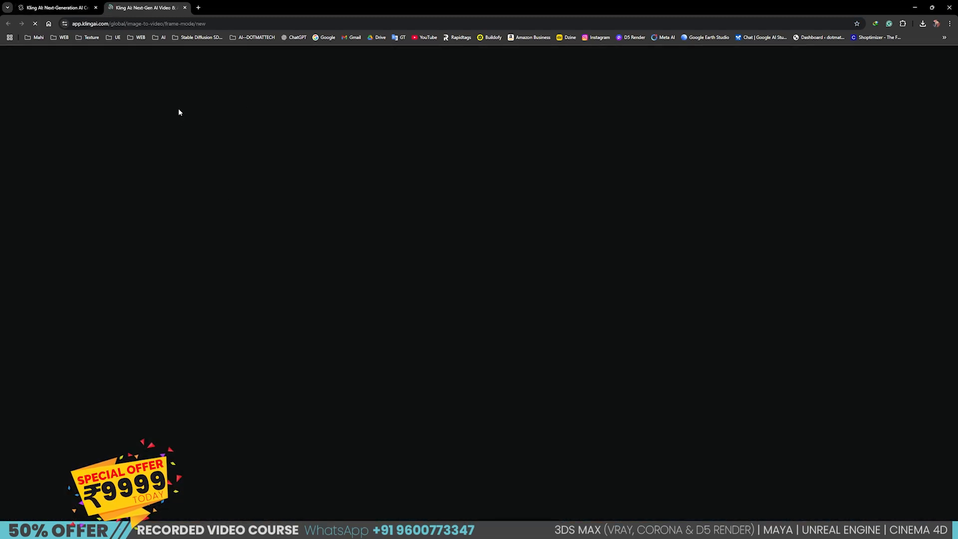
pyautogui.click(73, 104)
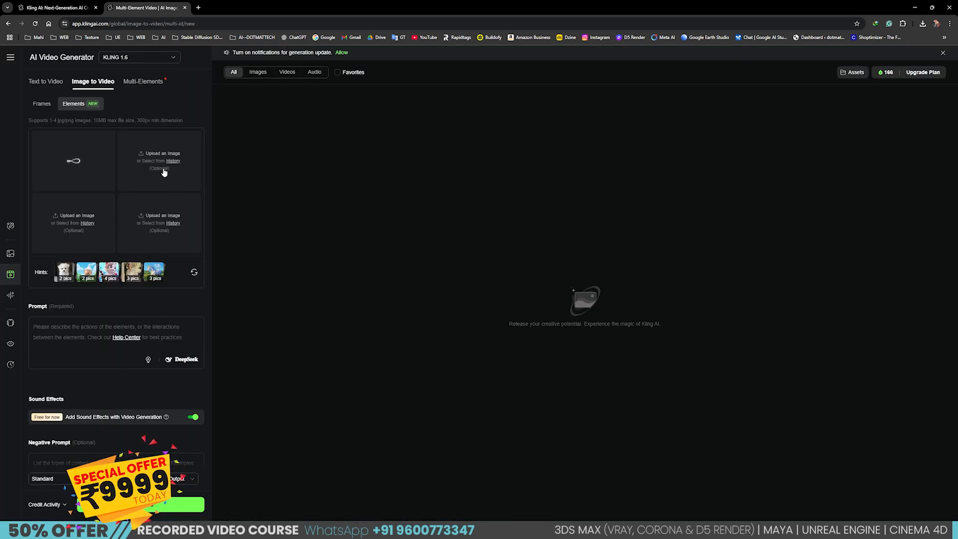
# Step: Upload the downloaded image of the man in green as the second element, using the Auto reference area
pyautogui.click(189, 158)
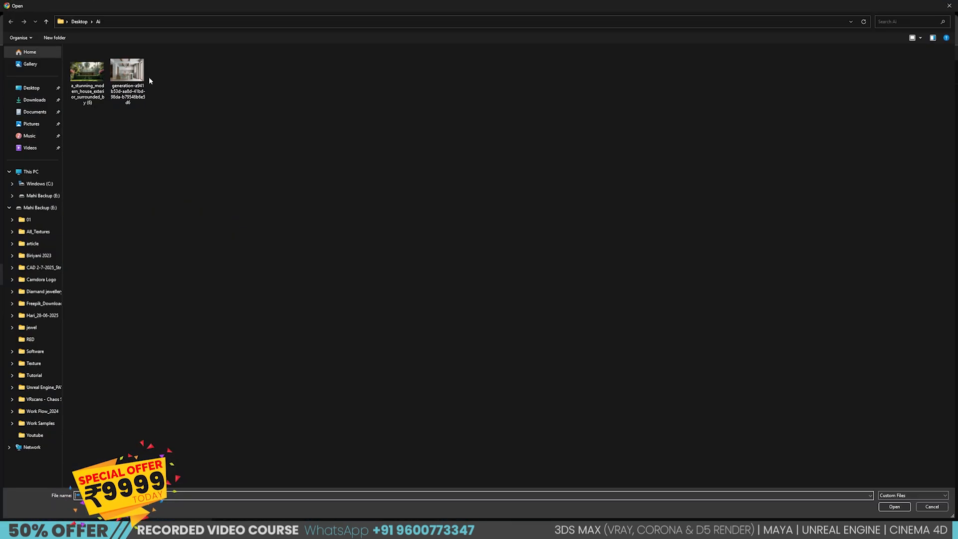
pyautogui.click(36, 102)
pyautogui.doubleClick(285, 139)
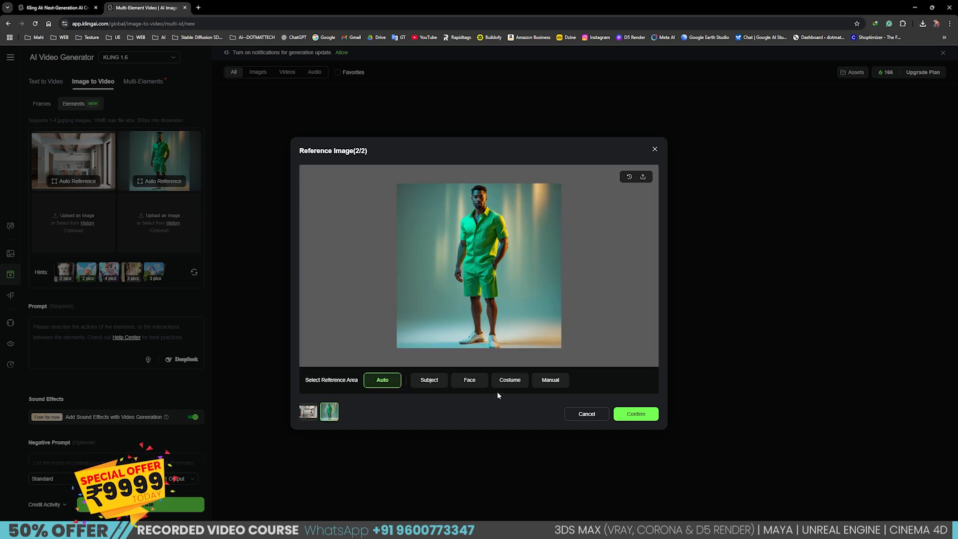
pyautogui.click(627, 418)
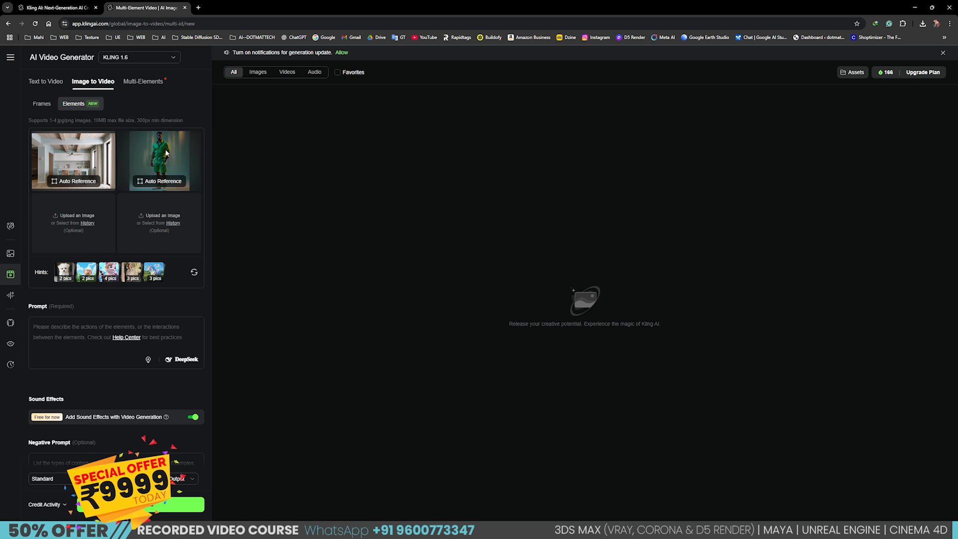
# Step: Enter the prompt "a man walking showly" for the interior and green-outfit elements and open the Standard mode choices
pyautogui.click(80, 329)
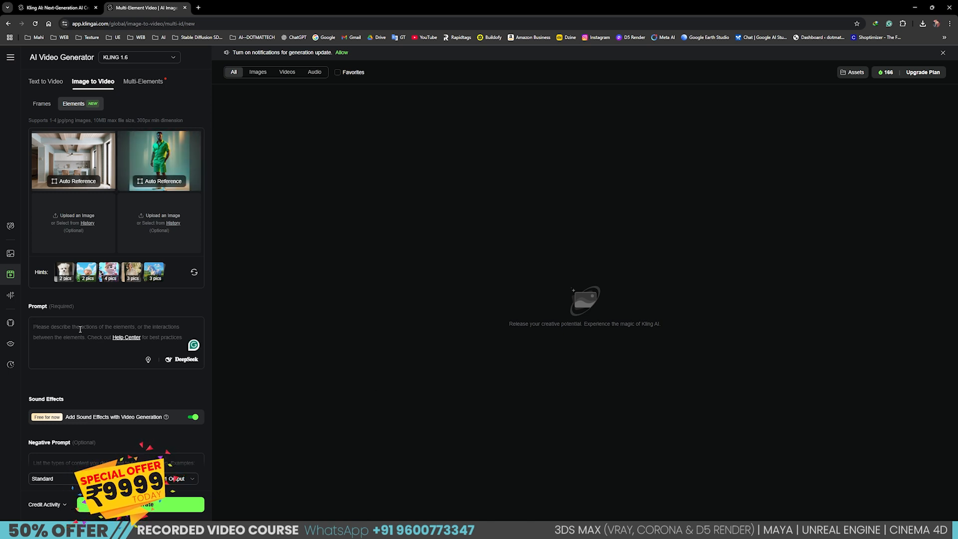
pyautogui.write('a men')
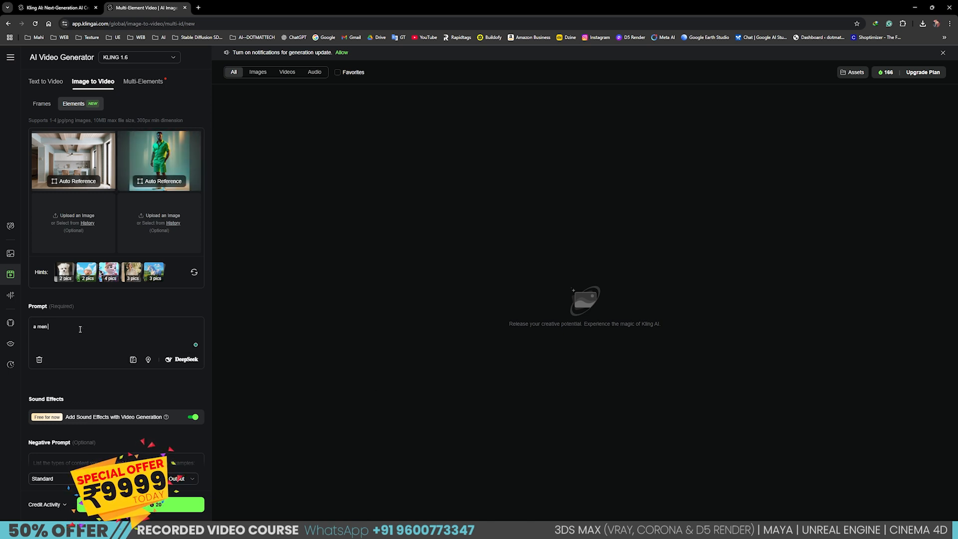
pyautogui.write(' walkinf')
pyautogui.write(' showly')
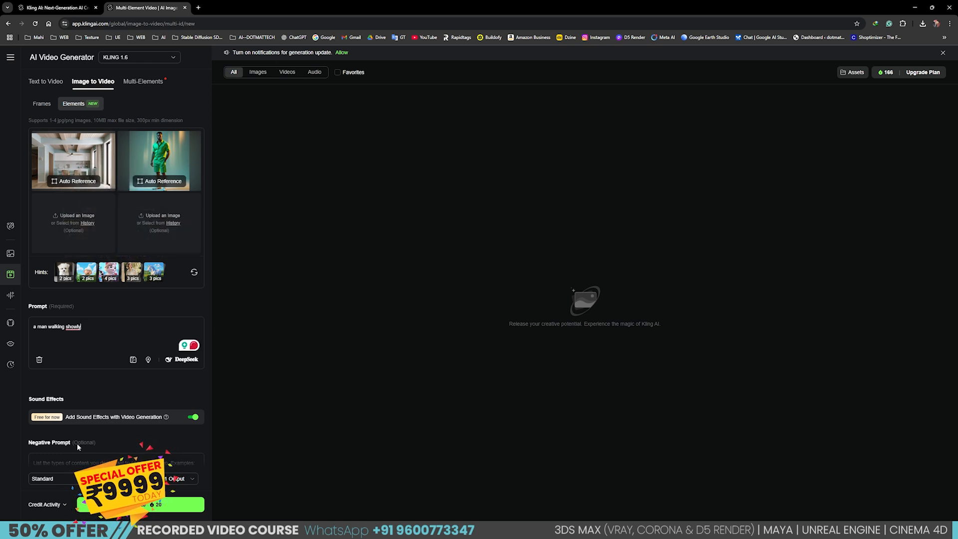
pyautogui.scroll(-1, 75, 450)
pyautogui.click(50, 479)
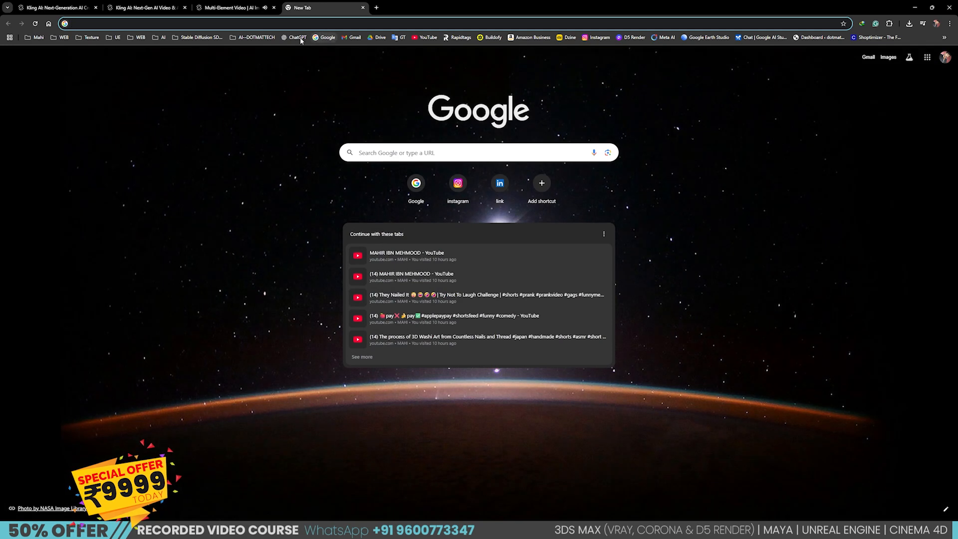
# Step: On chatgpt.com, generate an image of "a men, wearing red shirt and white shoe, white background, standing and posing, cinematic lighting" and download it
pyautogui.write('chatgpt.com')
pyautogui.press('Return')
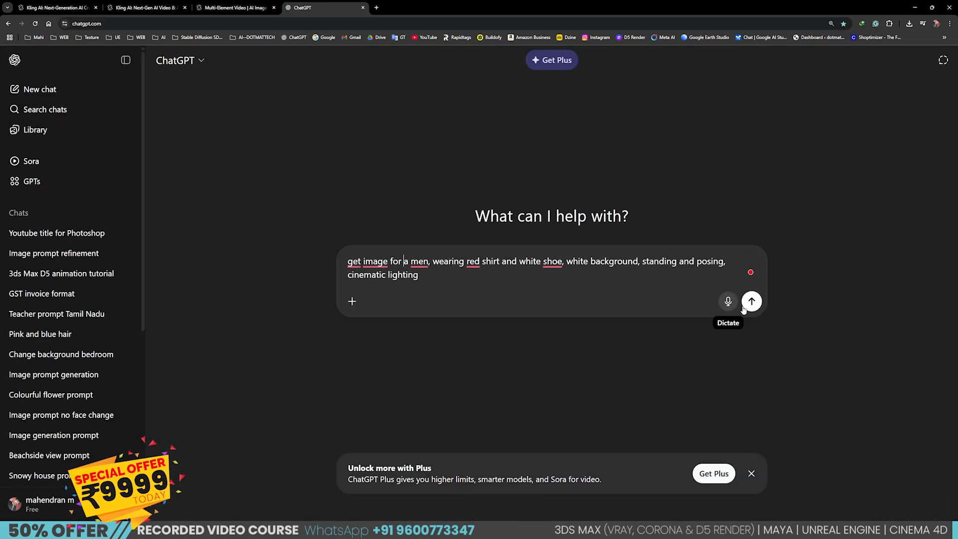
pyautogui.click(759, 303)
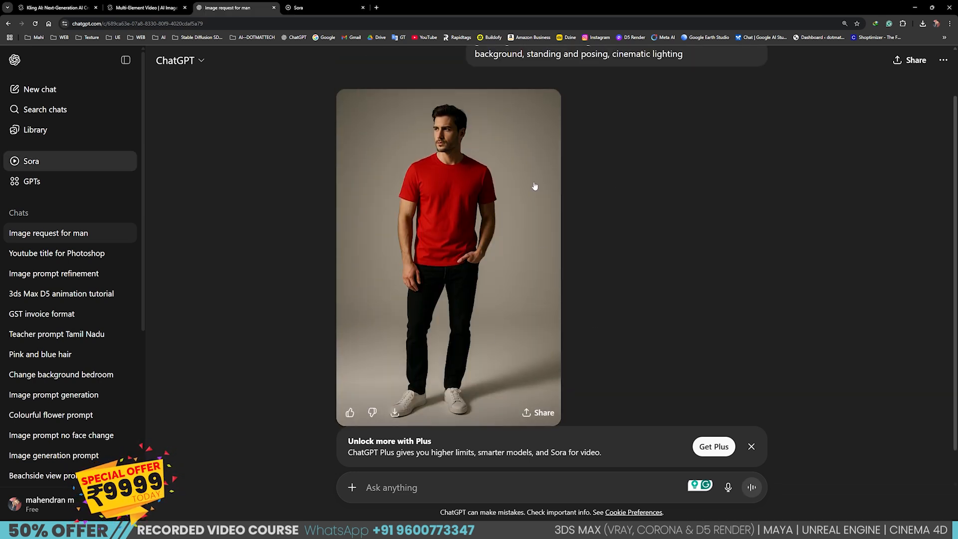
pyautogui.click(395, 412)
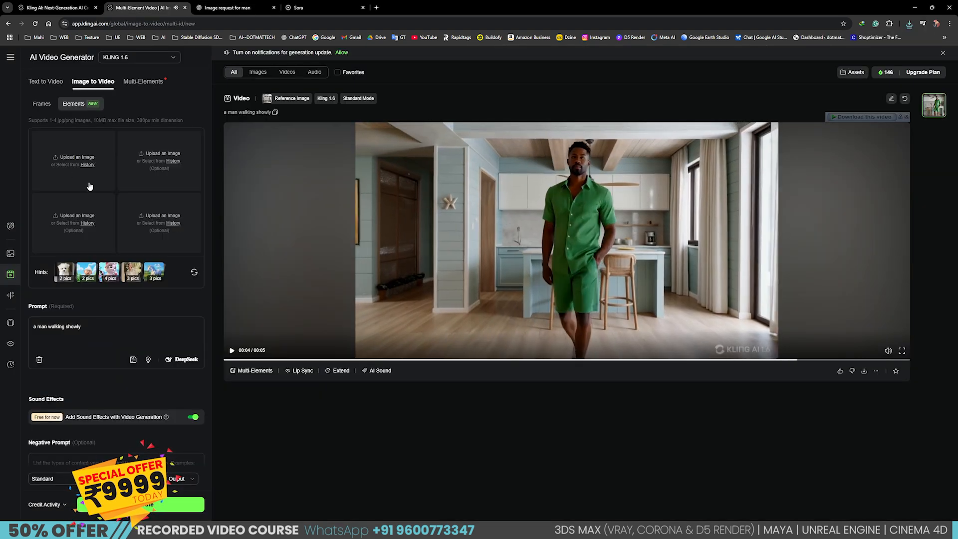
# Step: In Kling AI, upload the downloaded image of the man in the red shirt and a garden image as the first two elements
pyautogui.click(88, 165)
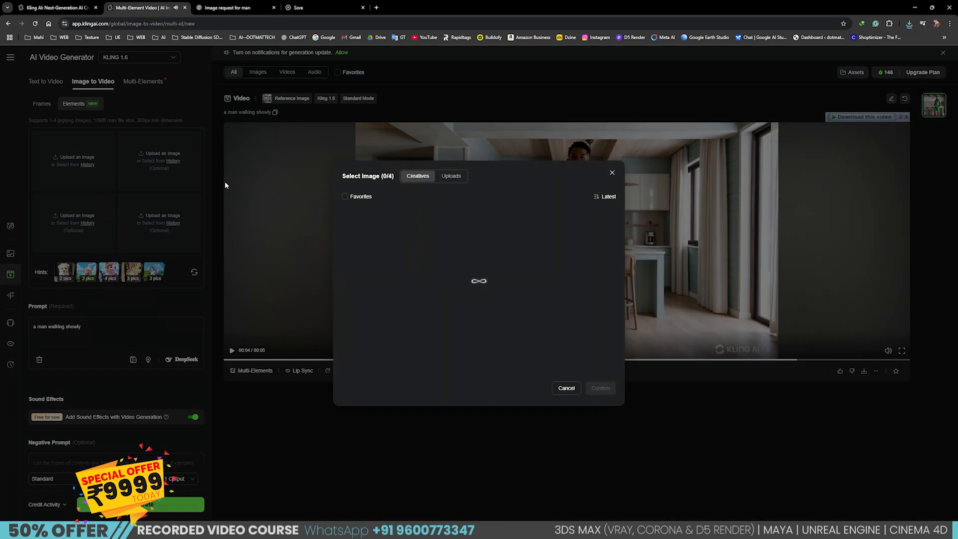
pyautogui.click(566, 388)
pyautogui.click(74, 158)
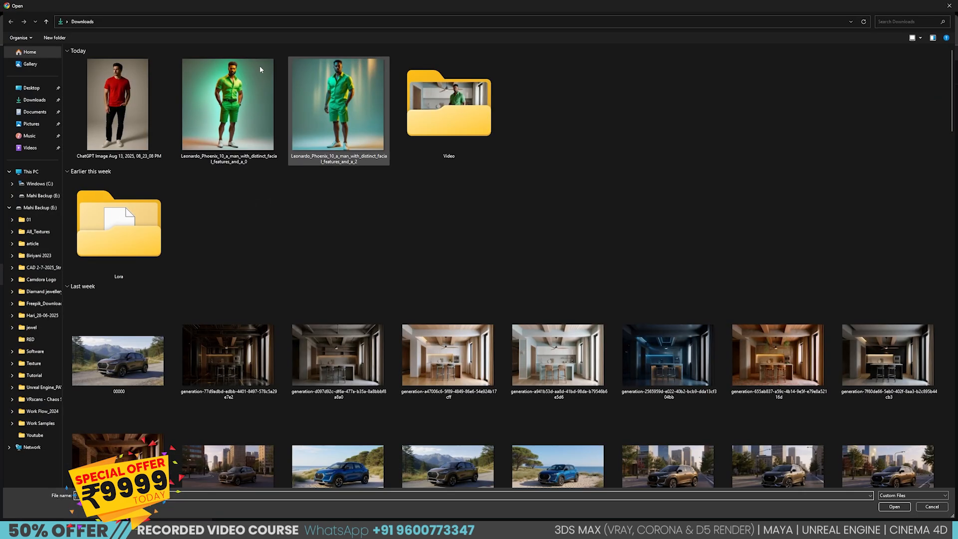
pyautogui.doubleClick(259, 65)
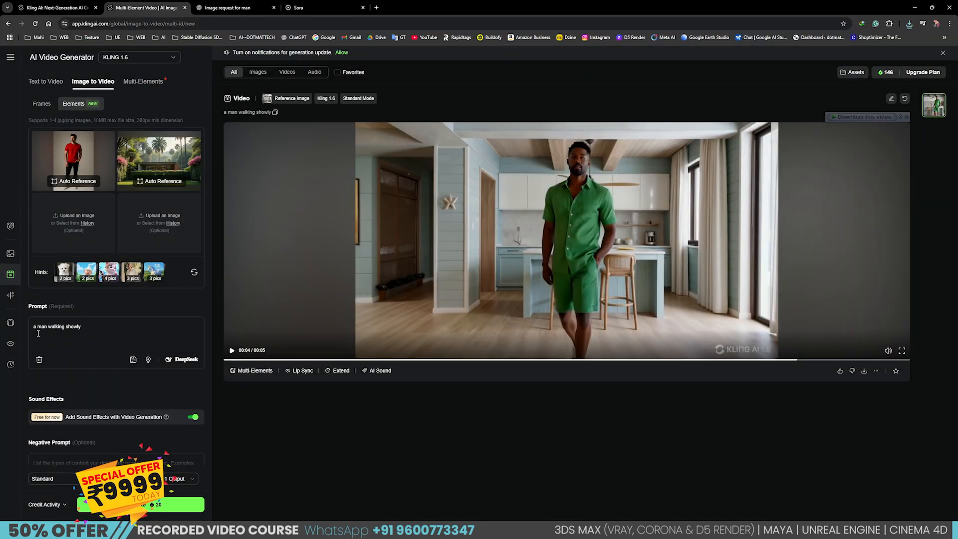
# Step: Review the duration and aspect ratio options, keeping 5s and 16:9, and choose 1 Output for the video
pyautogui.scroll(-1, 76, 368)
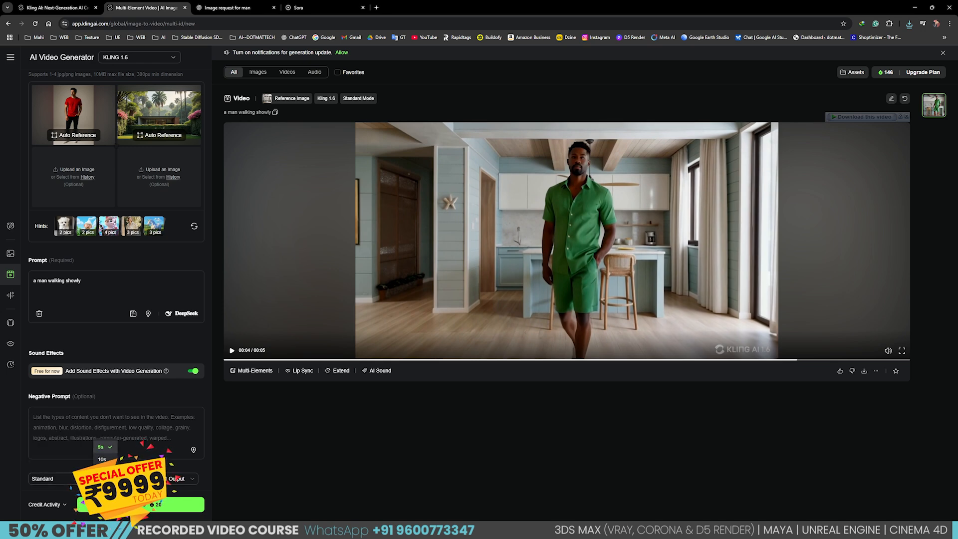
pyautogui.click(103, 478)
pyautogui.press('Escape')
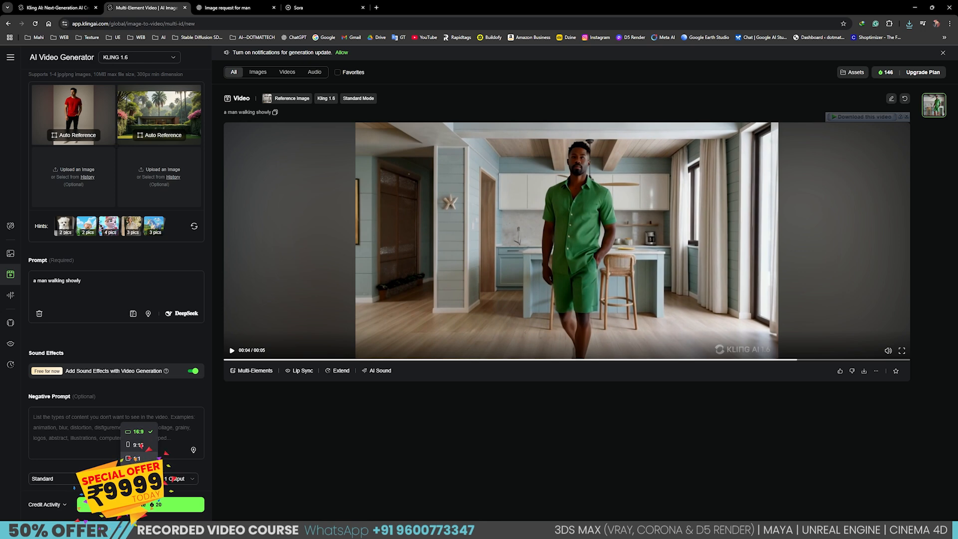
pyautogui.press('Escape')
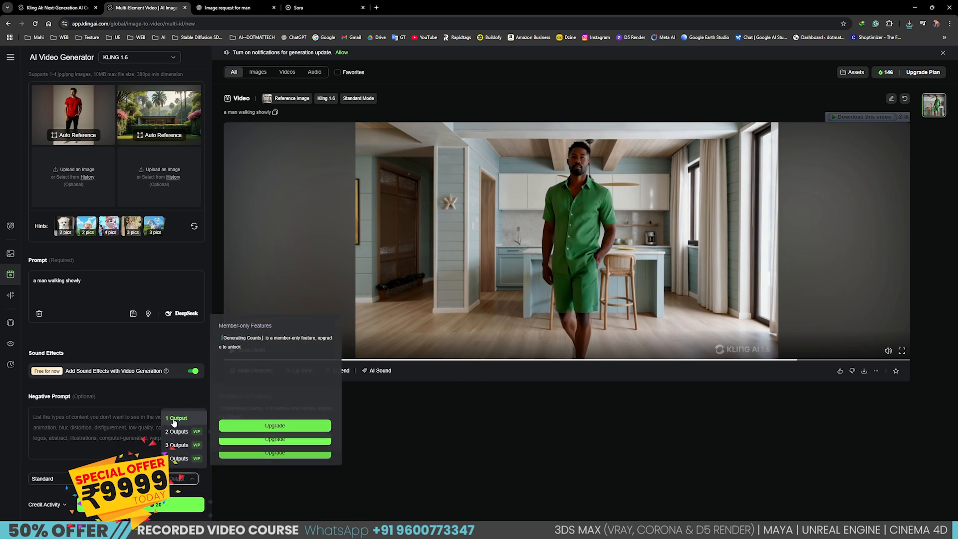
pyautogui.click(181, 418)
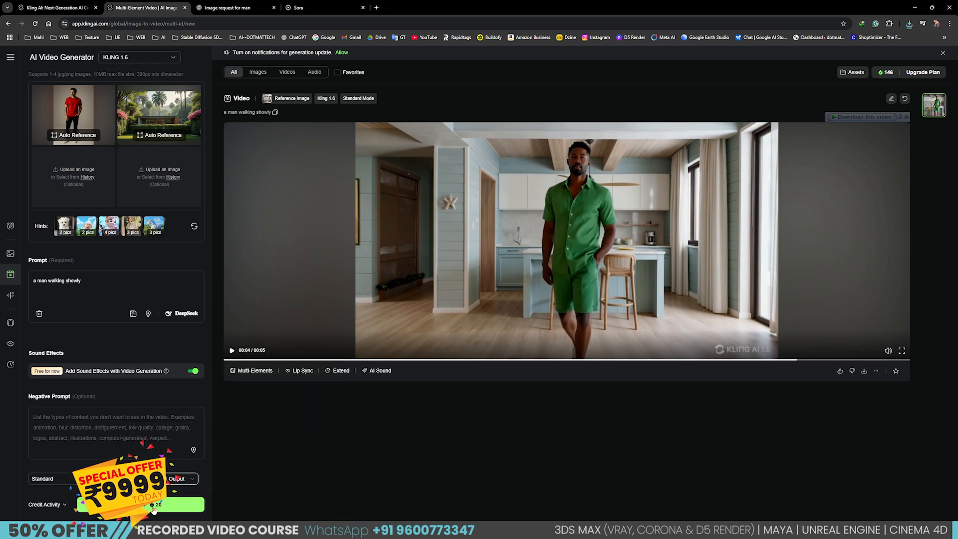